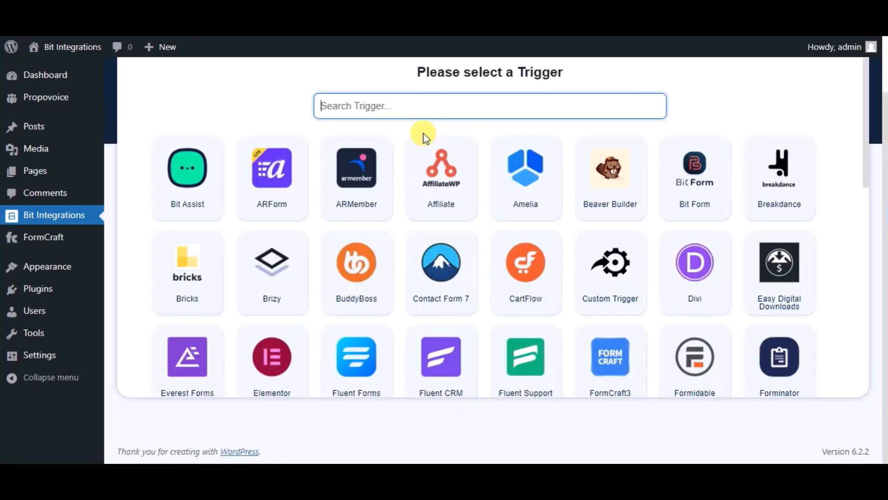
- Set FormCraft3 as the trigger using the 'Bit Integrations' form
text(form)
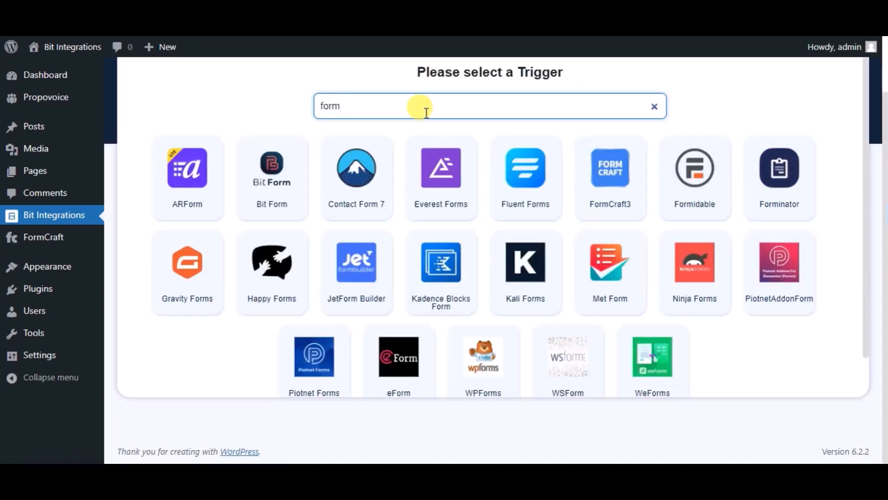
text(craft)
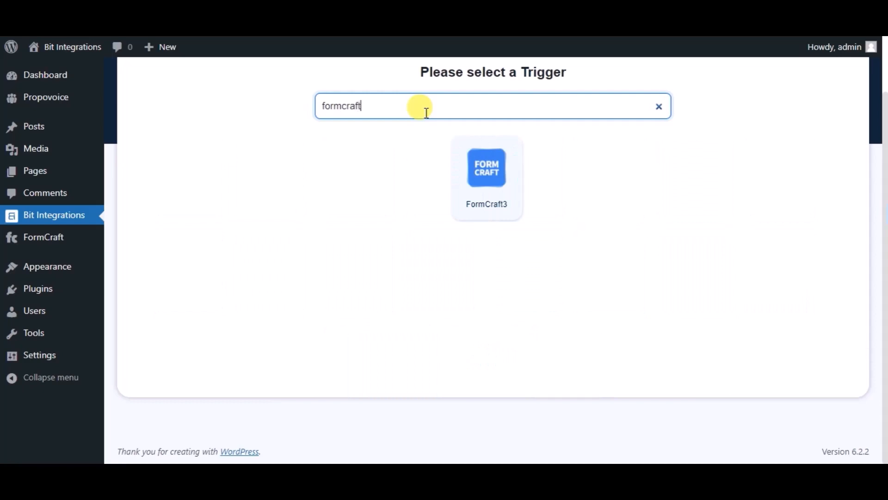
click(472, 207)
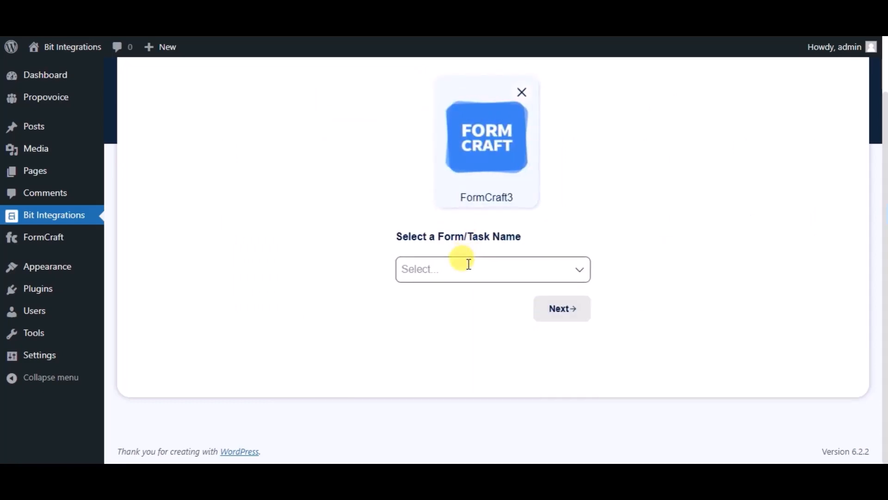
click(468, 265)
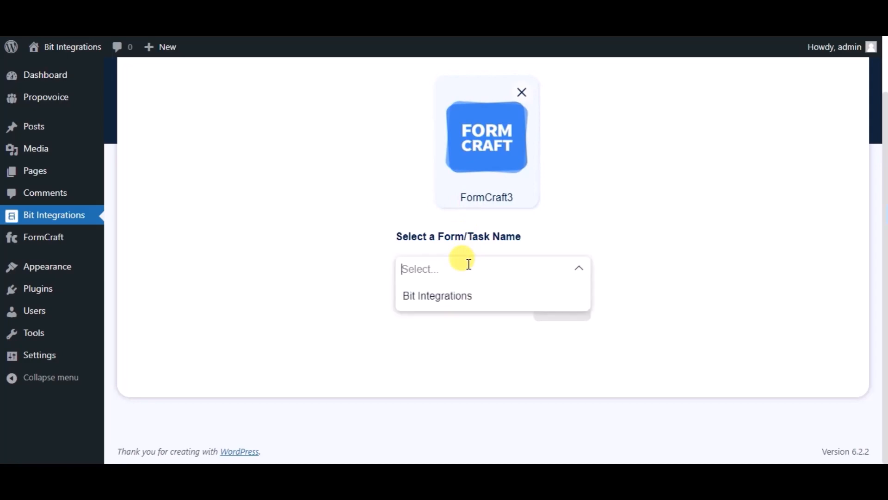
click(465, 303)
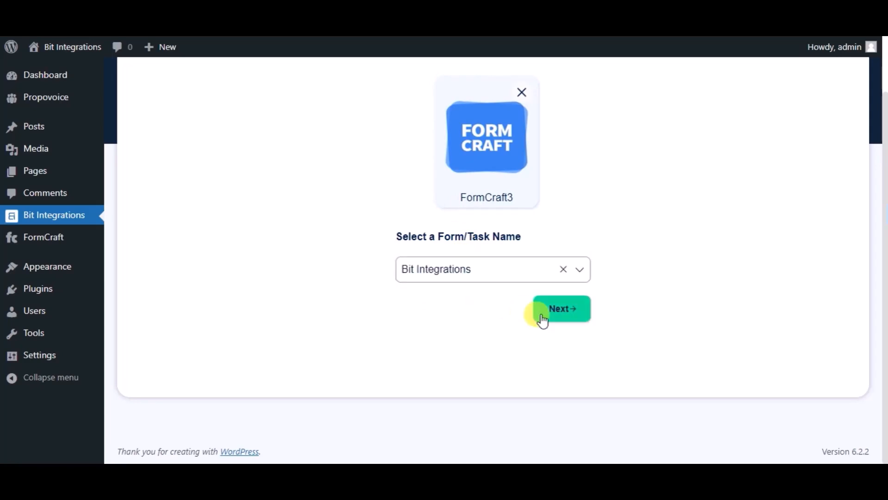
click(543, 319)
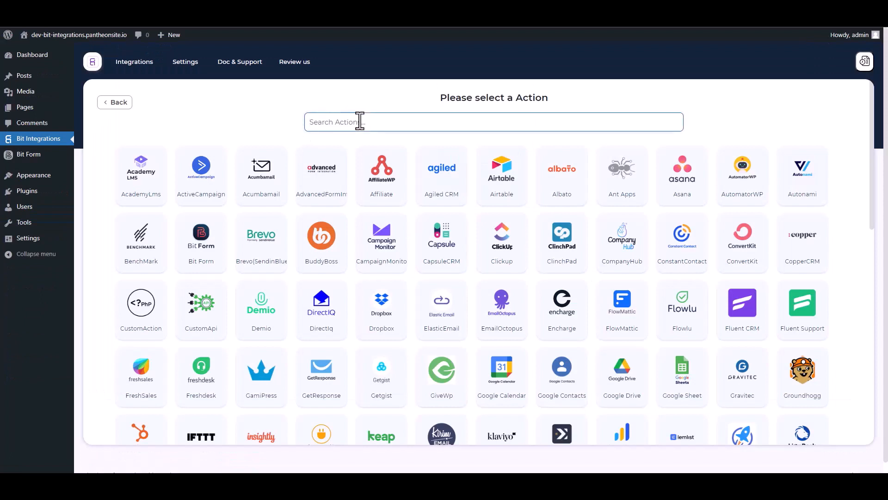
- Choose Web Hooks as the action, with the body sending all data as application/json
text(web)
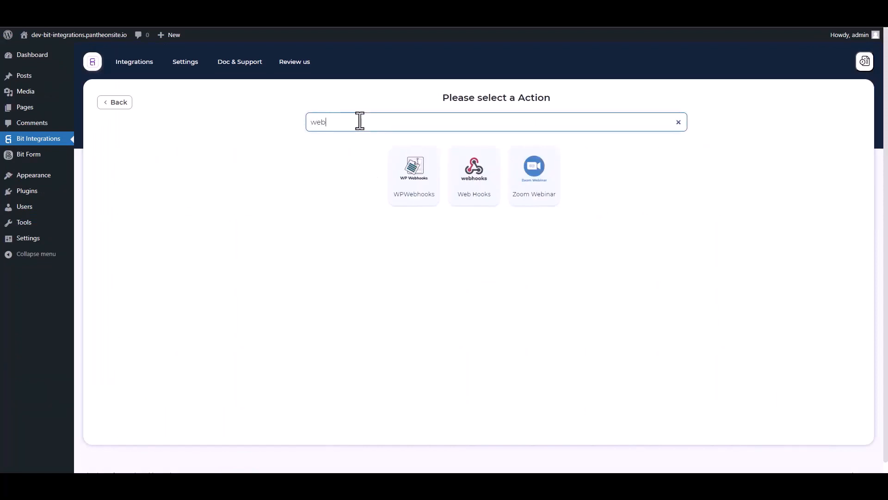
click(474, 196)
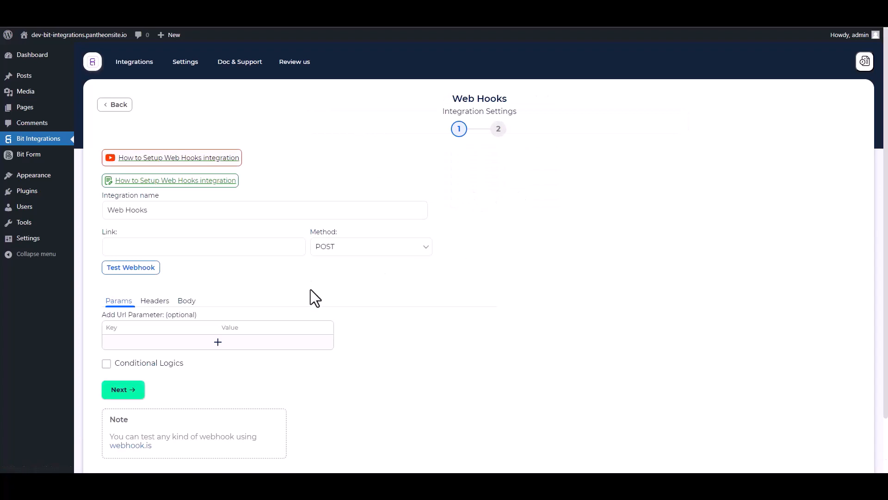
scroll(273, 273, down, 1)
click(186, 255)
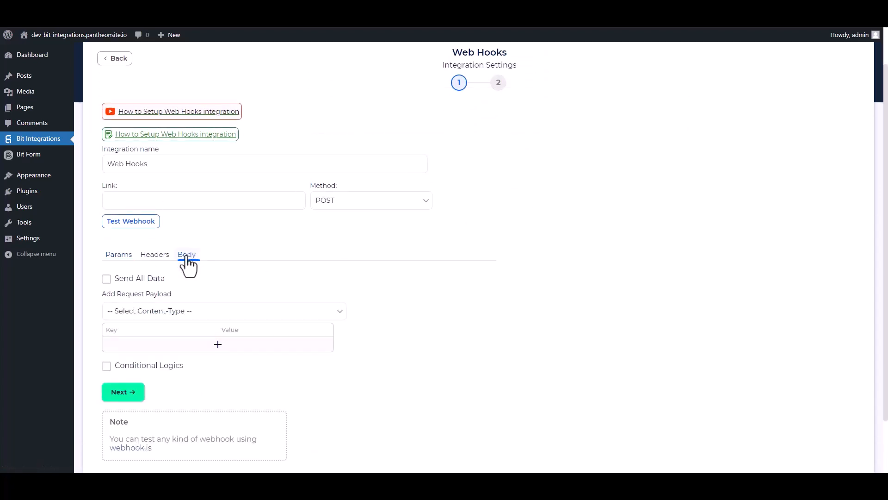
click(106, 279)
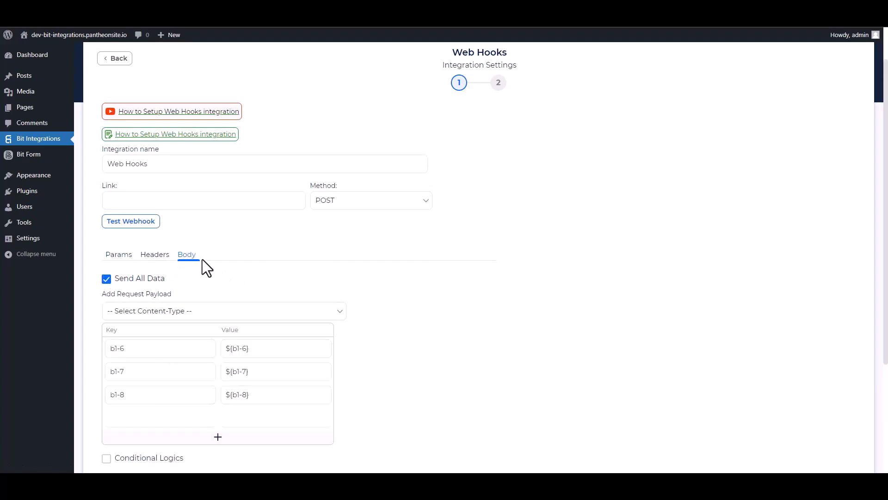
click(182, 310)
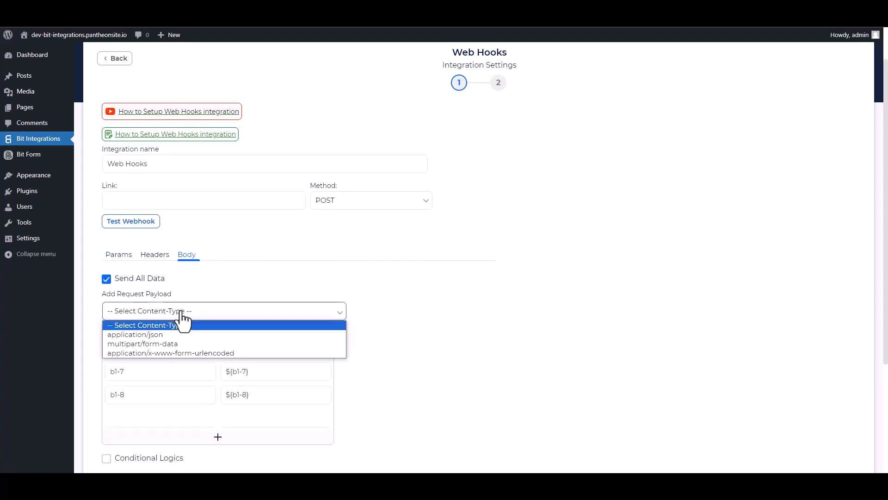
click(159, 337)
scroll(299, 273, up, 1)
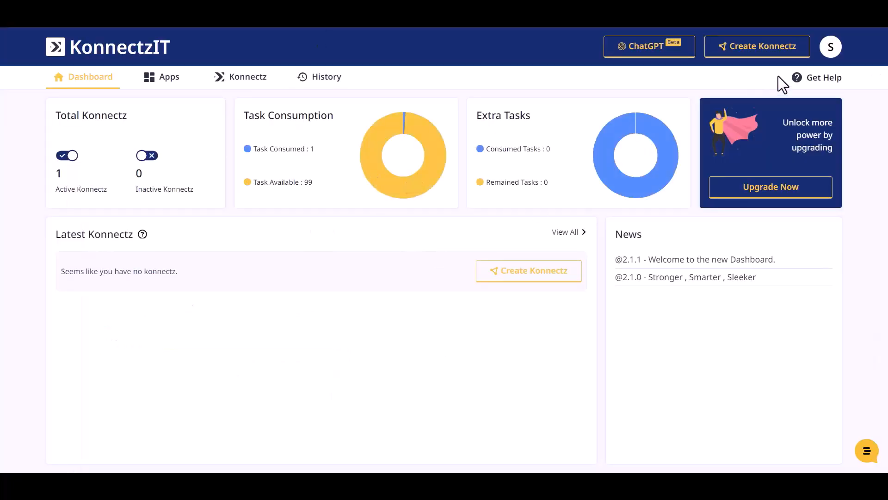
- Create a new Konnectz and place a Webhook trigger on its canvas
click(774, 50)
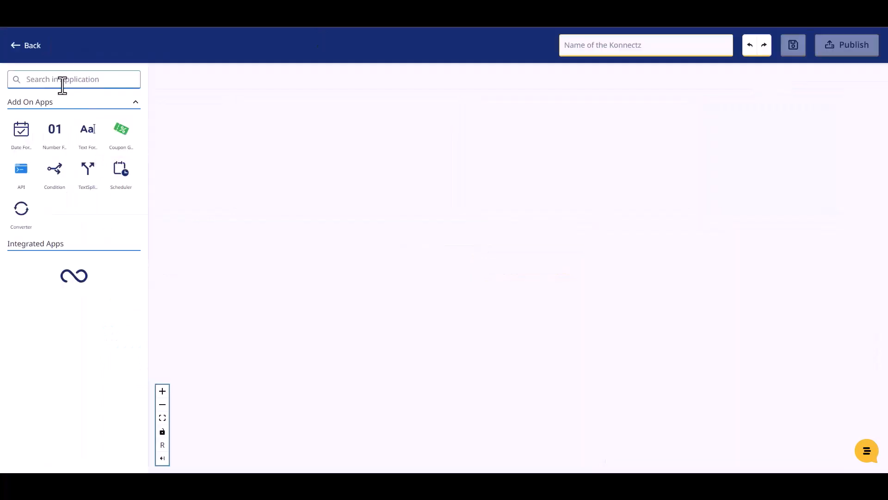
click(62, 80)
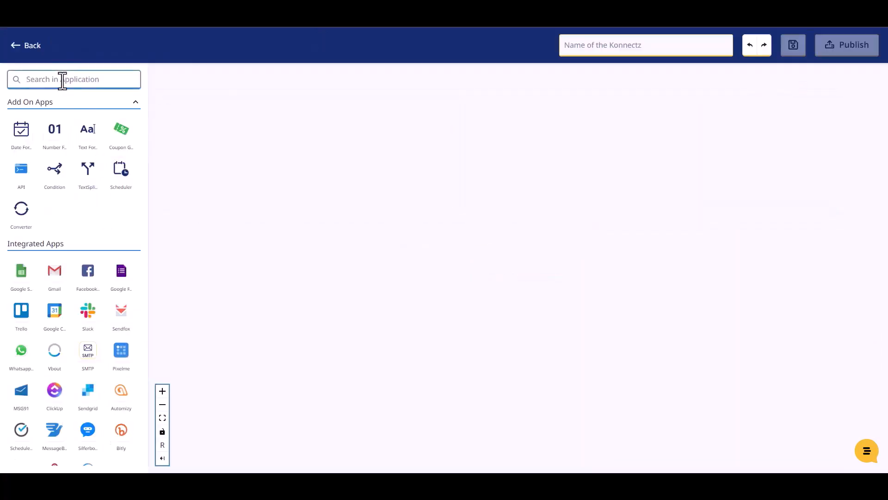
text(web)
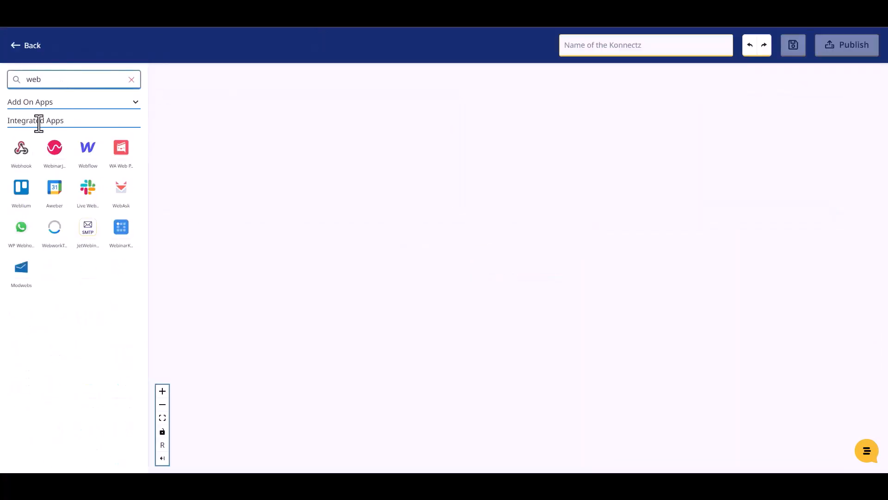
drag(21, 157, 250, 198)
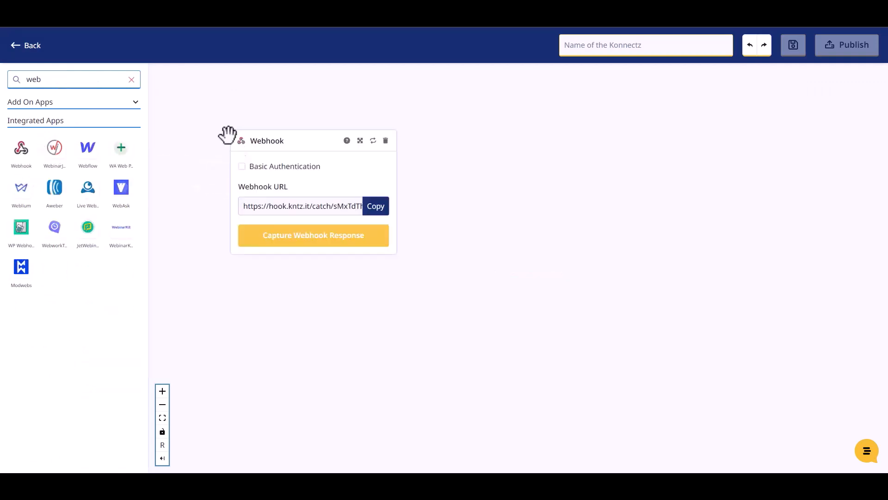
- Copy the webhook URL and start capturing the webhook response
click(376, 212)
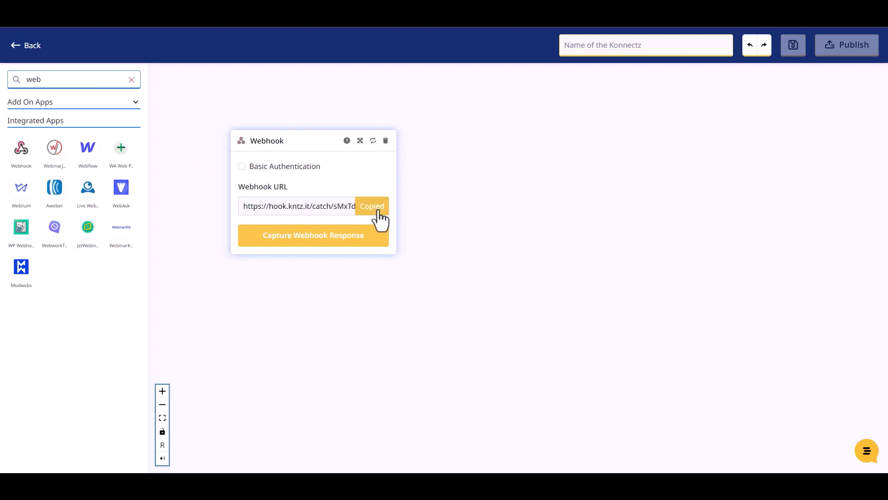
click(322, 240)
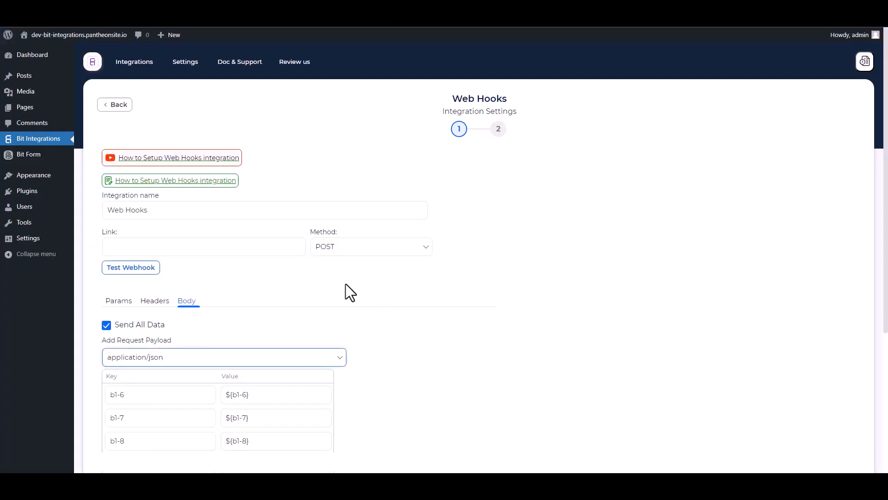
click(178, 250)
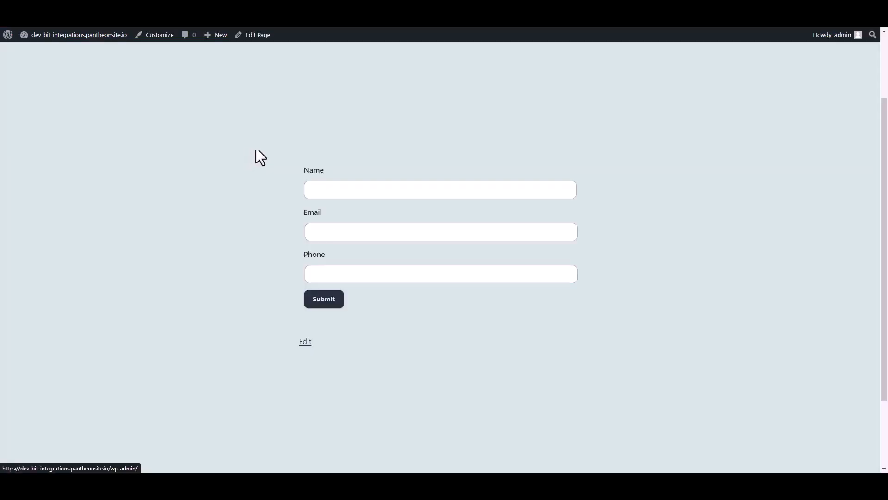
- Fill the Name, Email and Phone fields with sample contact details and submit the form
click(333, 191)
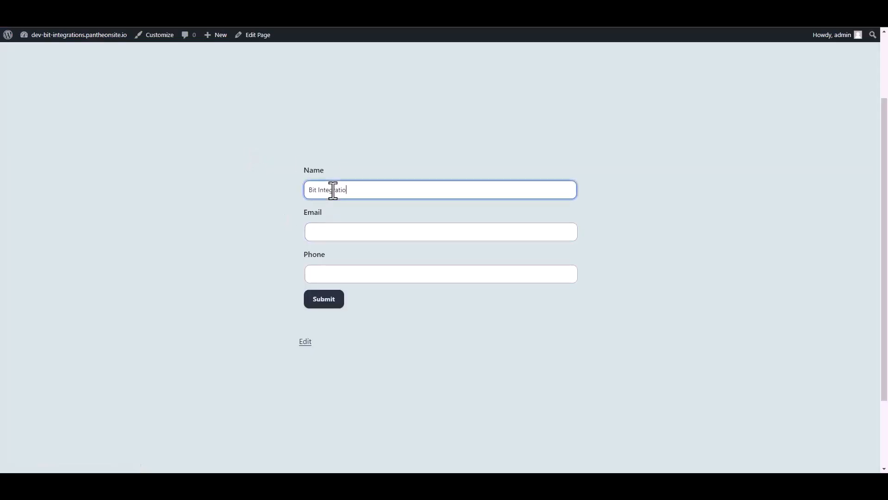
click(325, 229)
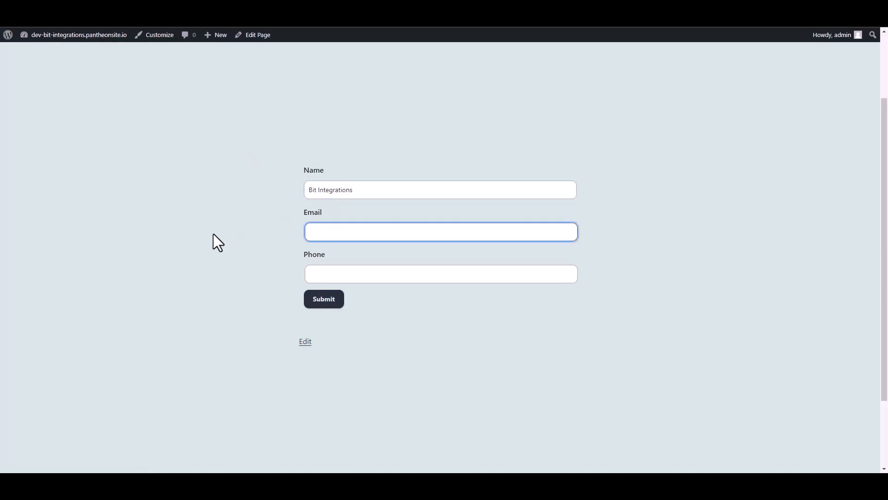
key(Tab)
text(444555666)
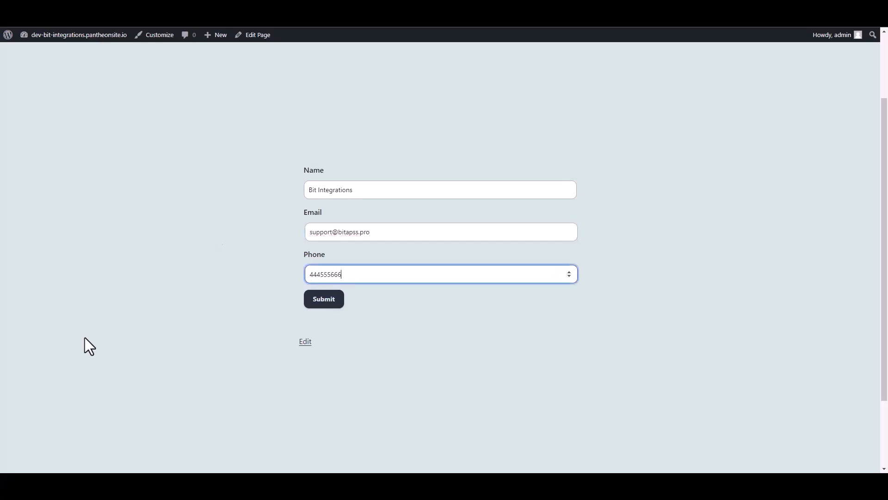
click(334, 307)
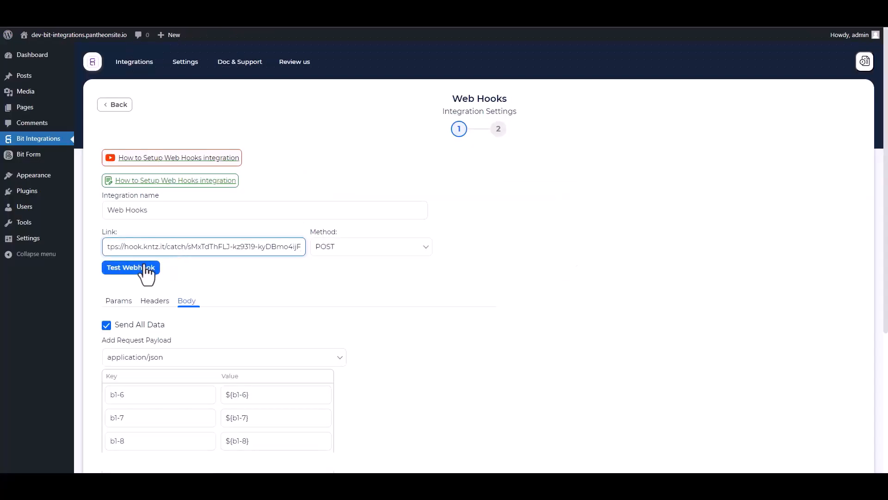
- Run Test Webhook against the KonnectzIT URL, then Finish & Save the Web Hooks integration
click(146, 269)
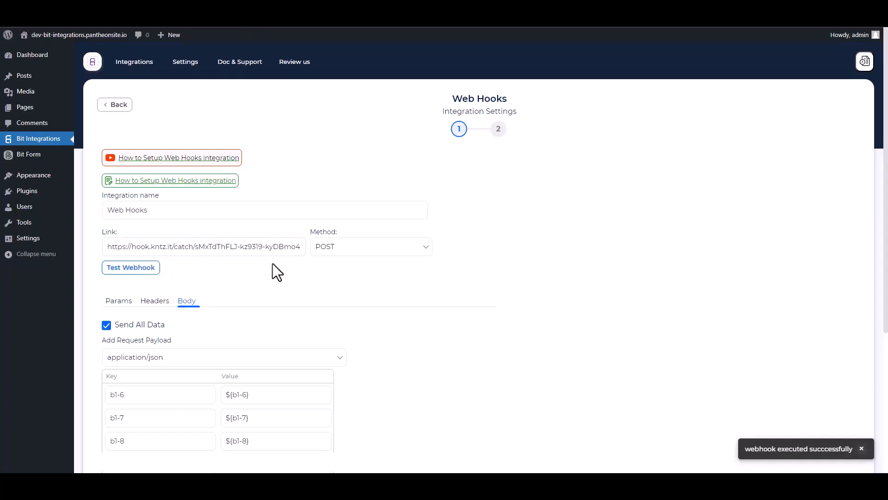
scroll(273, 262, down, 5)
click(131, 331)
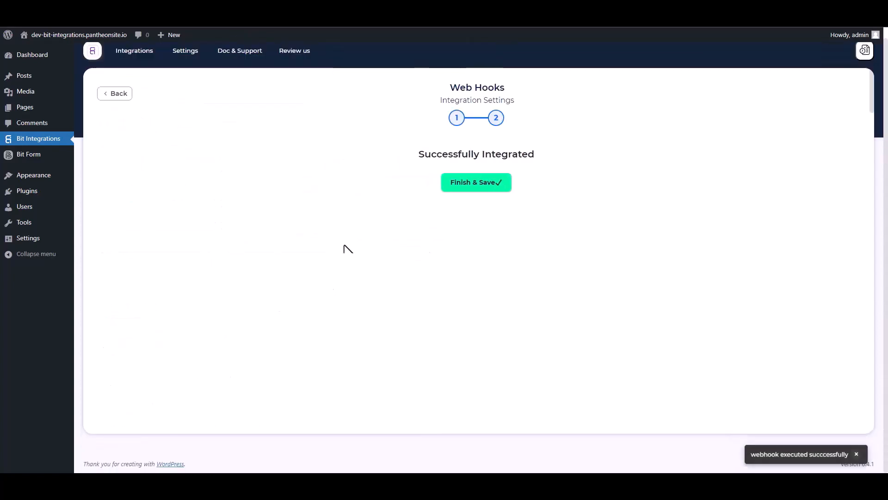
click(477, 184)
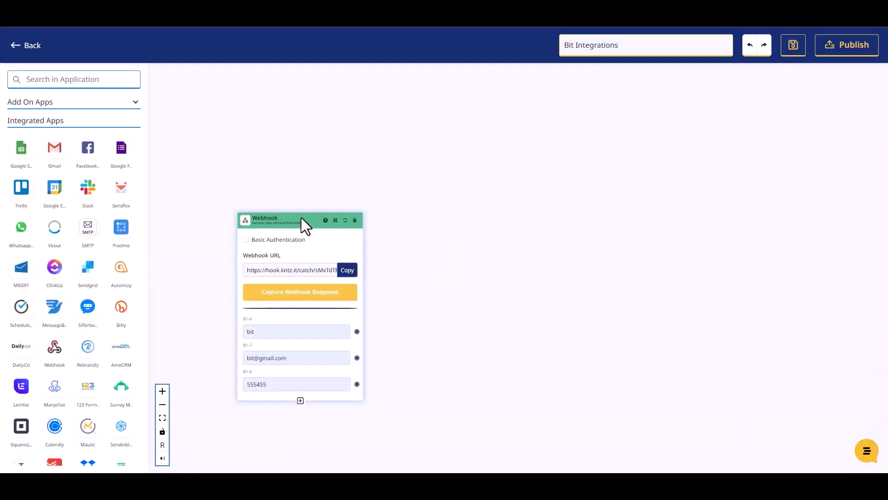
drag(302, 220, 297, 179)
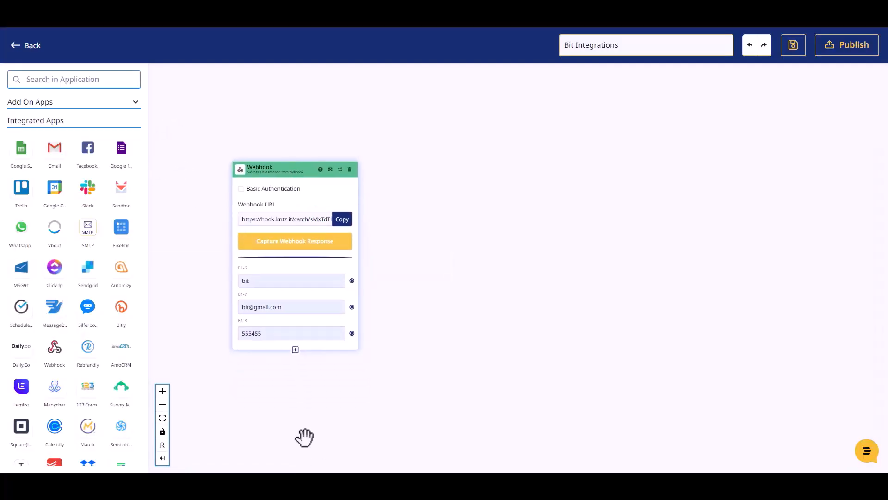
click(67, 79)
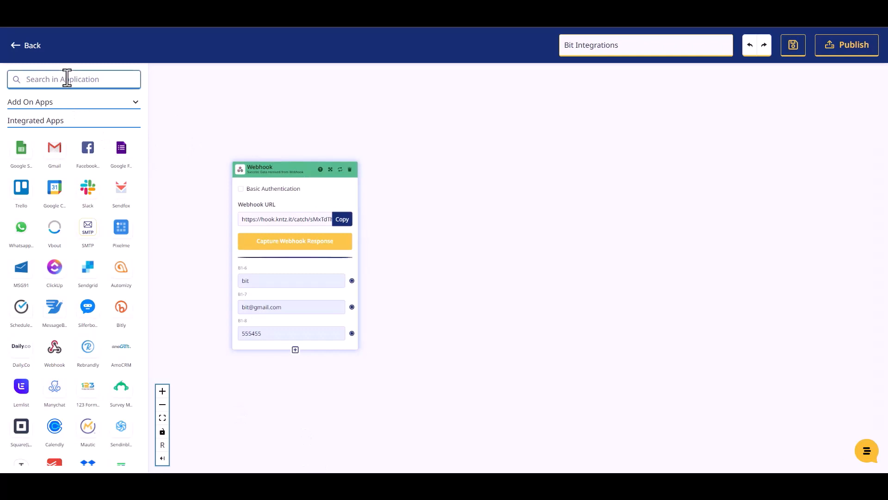
- Add a Mailer Lite step set to Create Or Update Subscriber on Account #1
text(mailer)
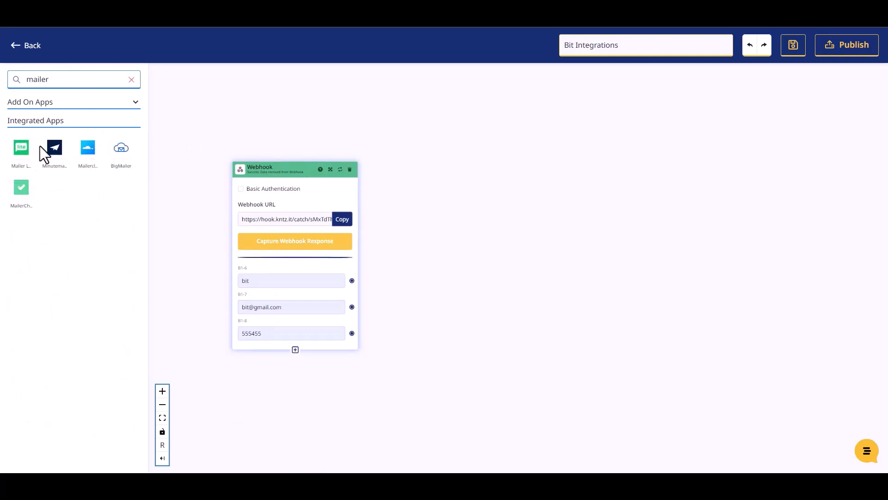
drag(22, 149, 472, 210)
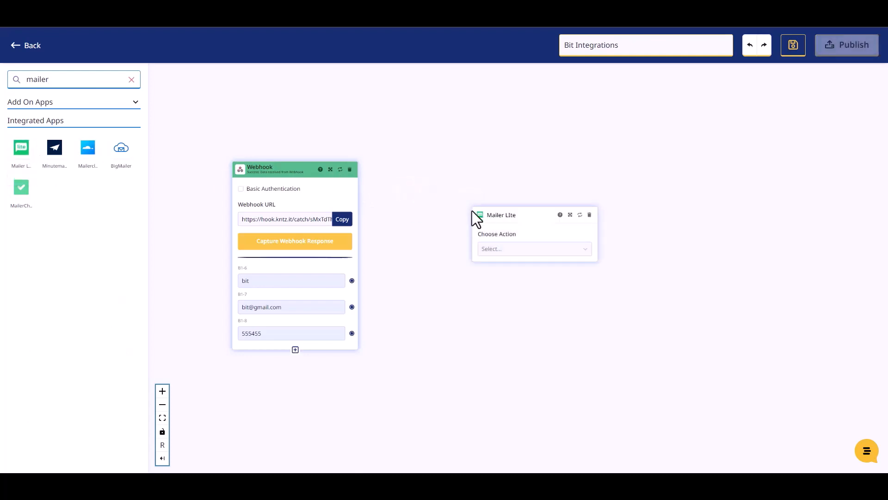
click(492, 249)
click(507, 271)
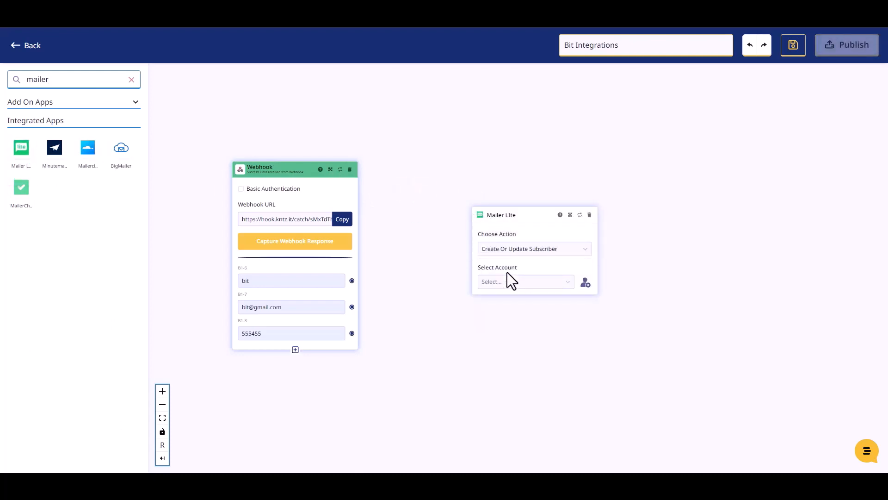
click(496, 284)
click(498, 301)
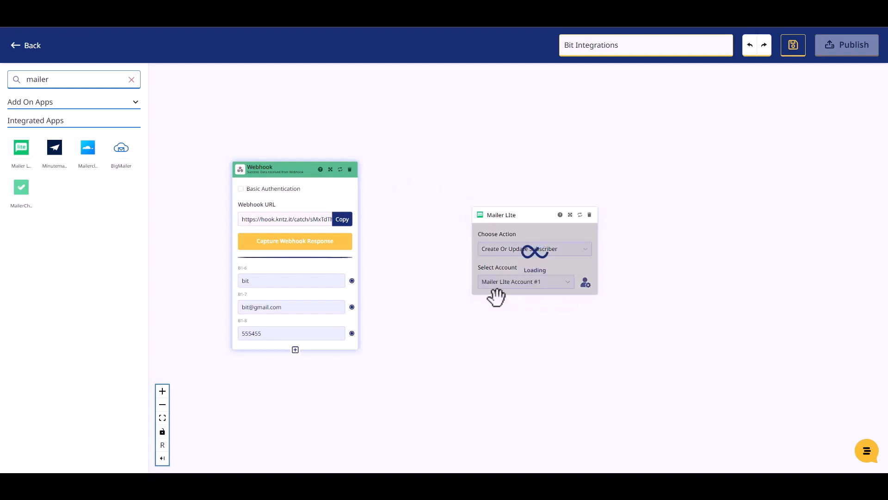
- Choose the existing subscriber group and Active status for the Mailer Lite step
drag(506, 216, 454, 129)
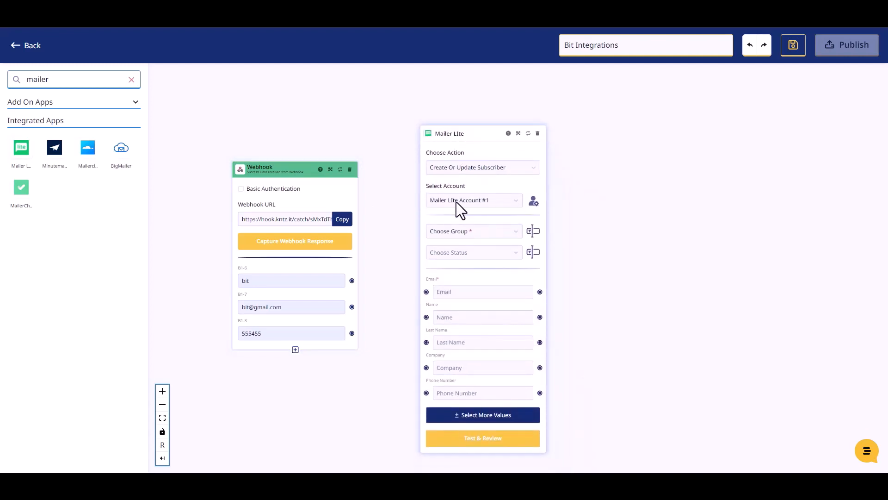
click(467, 233)
click(462, 250)
click(467, 252)
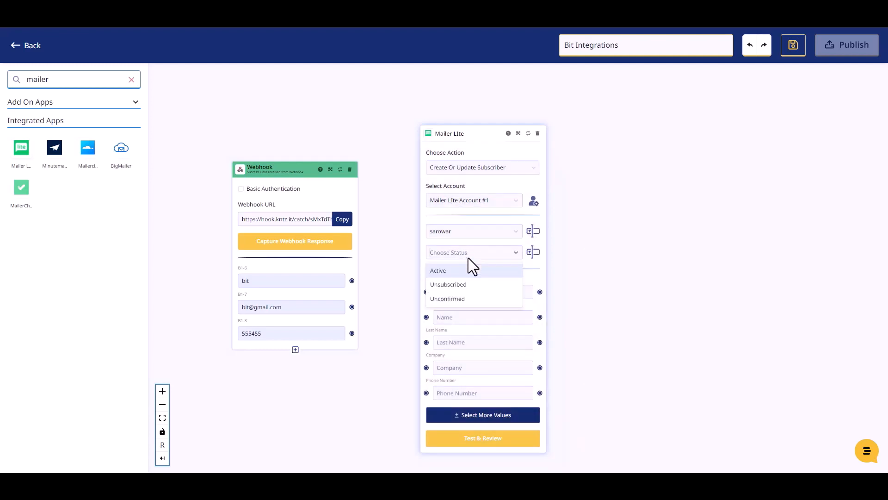
click(446, 272)
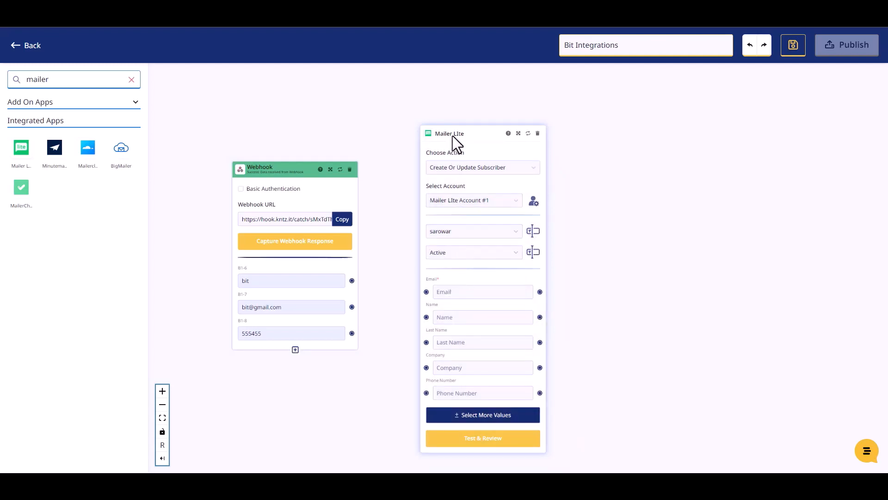
drag(453, 136, 449, 119)
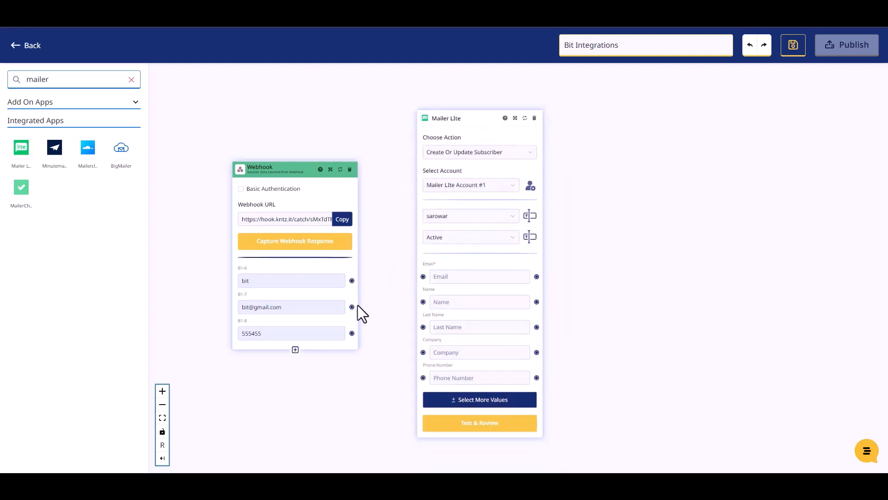
- Wire the Webhook outputs B1-6, B1-7 and B1-8 into Mailer Lite's Name, Email and Phone Number
drag(355, 281, 421, 302)
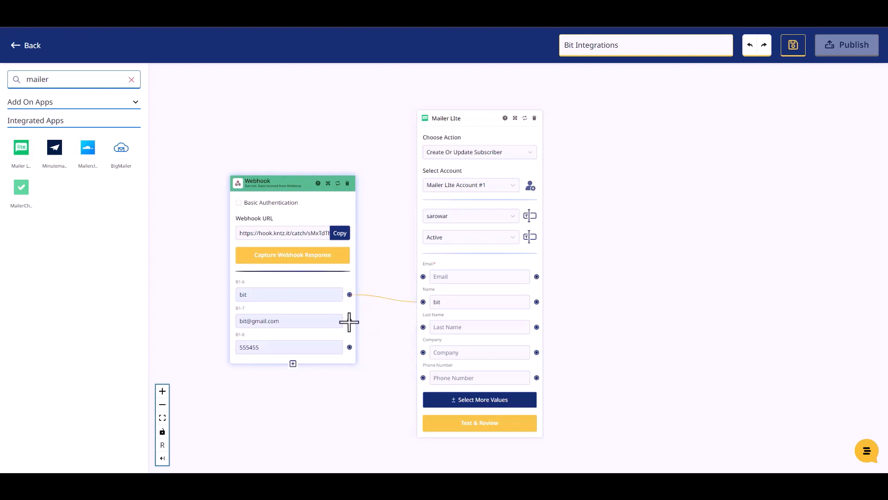
drag(349, 321, 421, 277)
drag(350, 346, 421, 376)
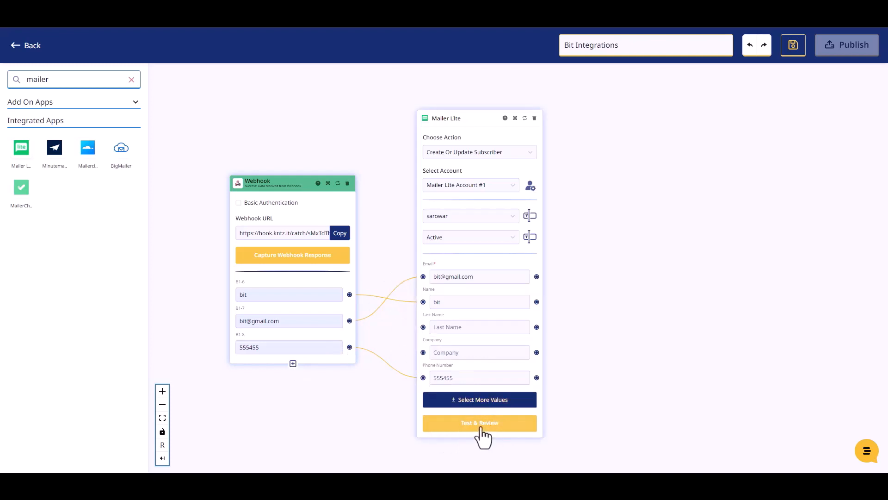
- Run Test & Review on the Mailer Lite step, then Publish the Konnectz
click(481, 424)
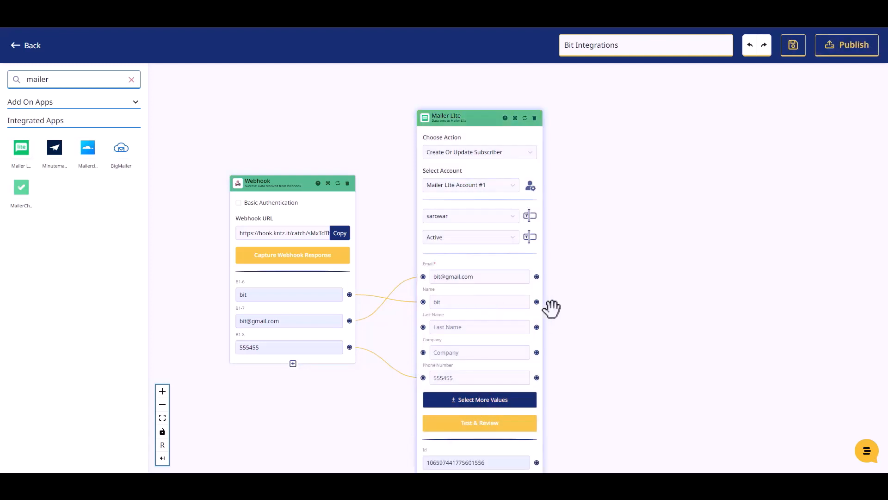
scroll(578, 324, down, 2)
scroll(595, 404, up, 2)
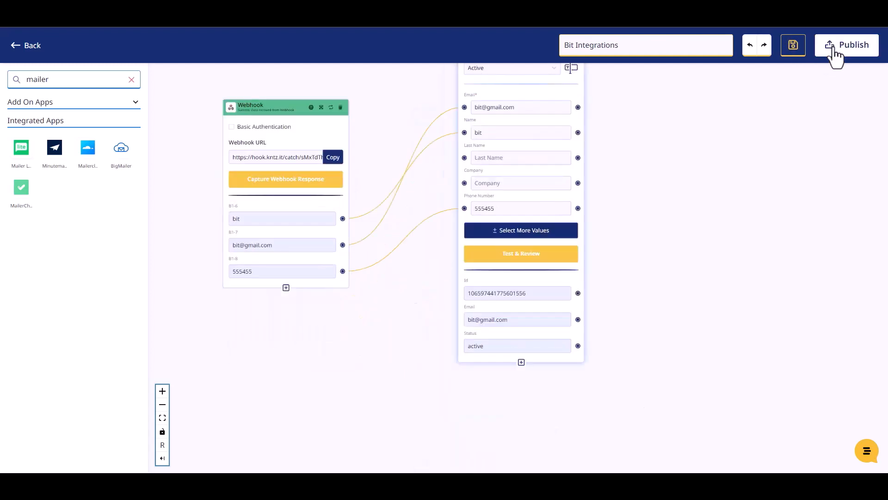
click(837, 47)
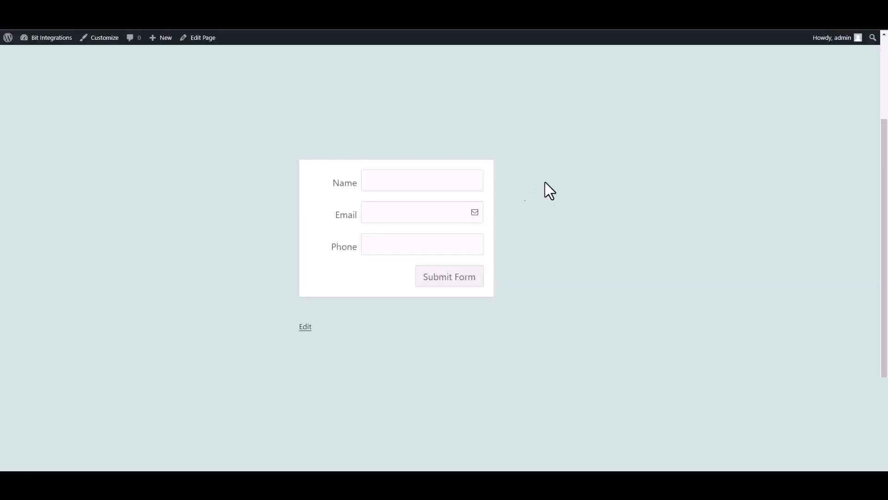
click(470, 185)
- Submit the form with name 'Bit Integrations' plus a sample email address and phone number
text(Bit)
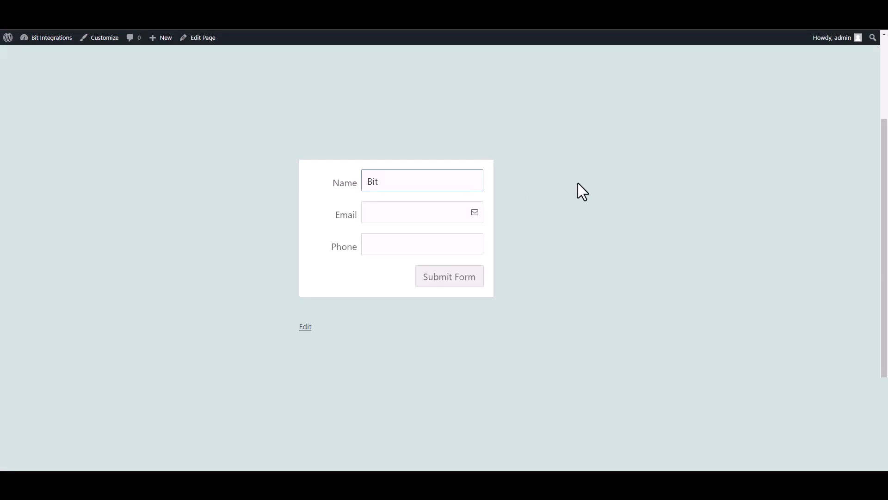
text( Integrations)
click(440, 221)
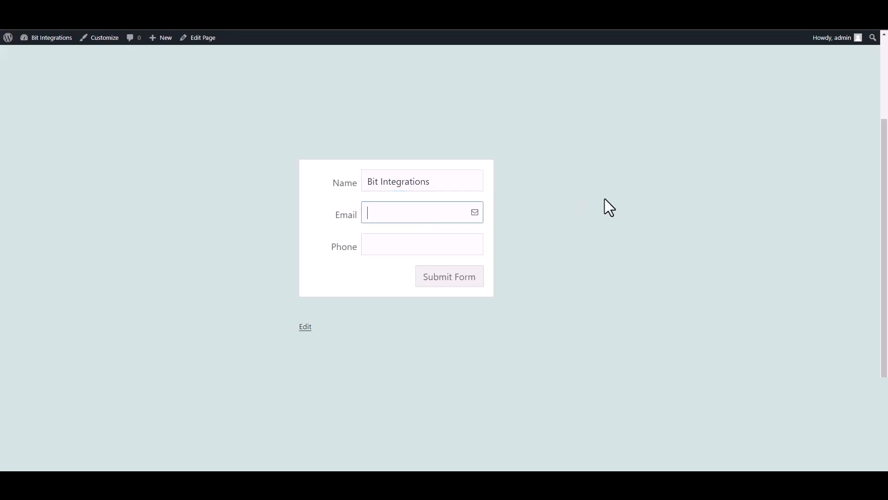
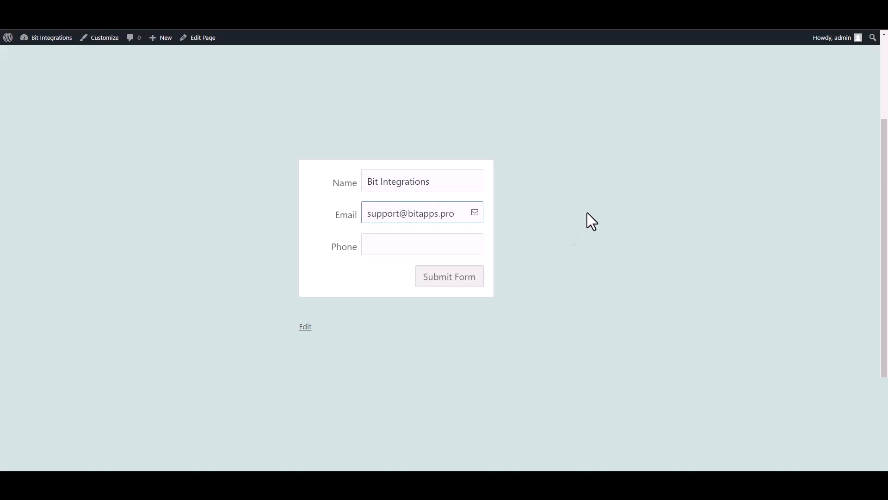
click(457, 252)
text(4)
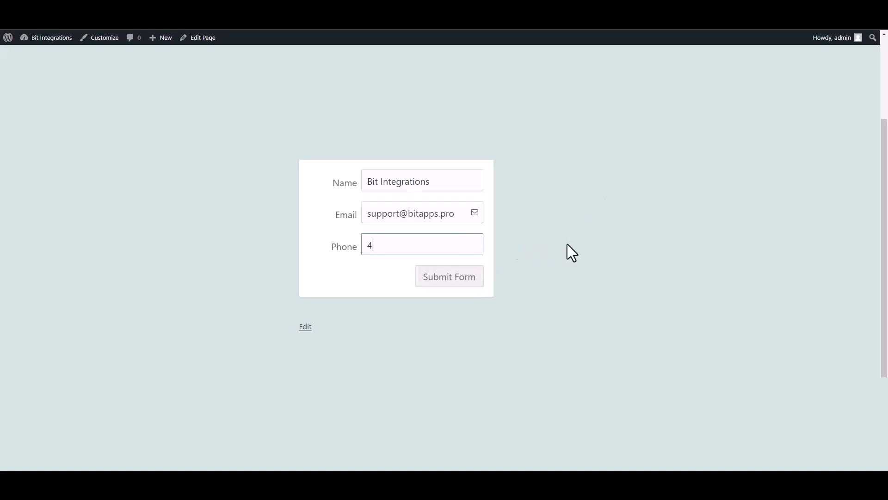
text(44555666)
click(468, 277)
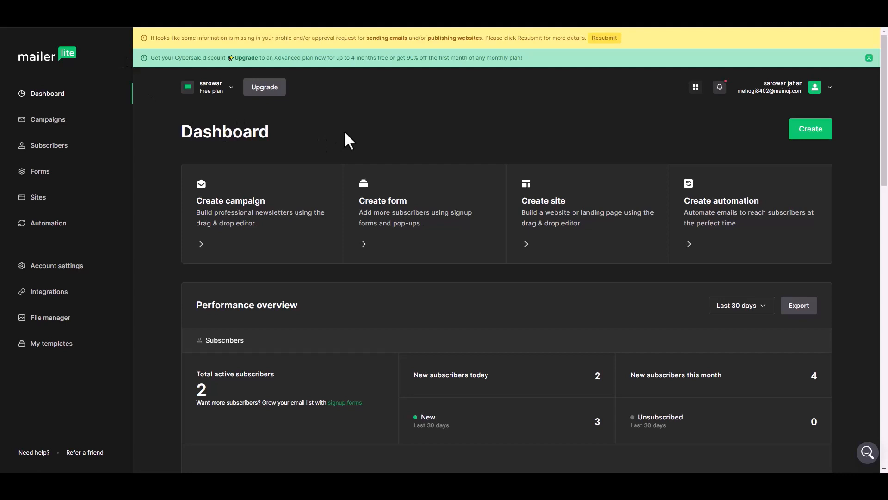
- Open the new subscriber from MailerLite's Subscribers list and review its name, phone and group
click(67, 146)
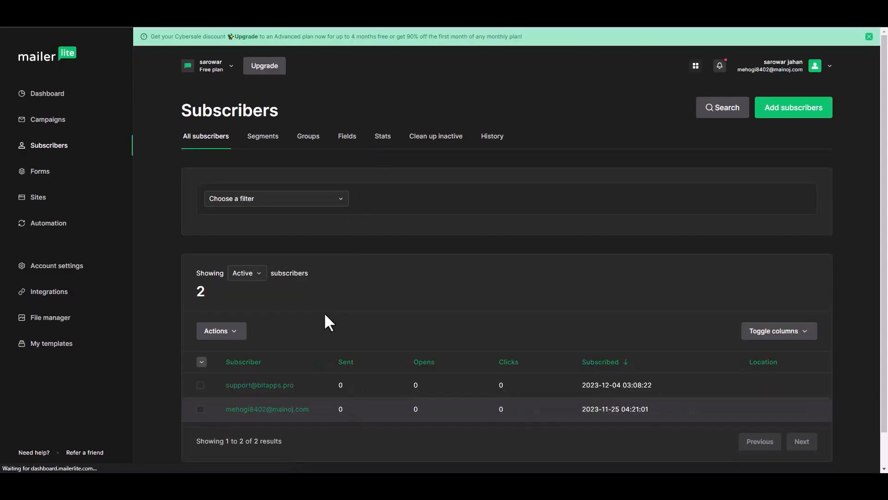
scroll(313, 370, down, 1)
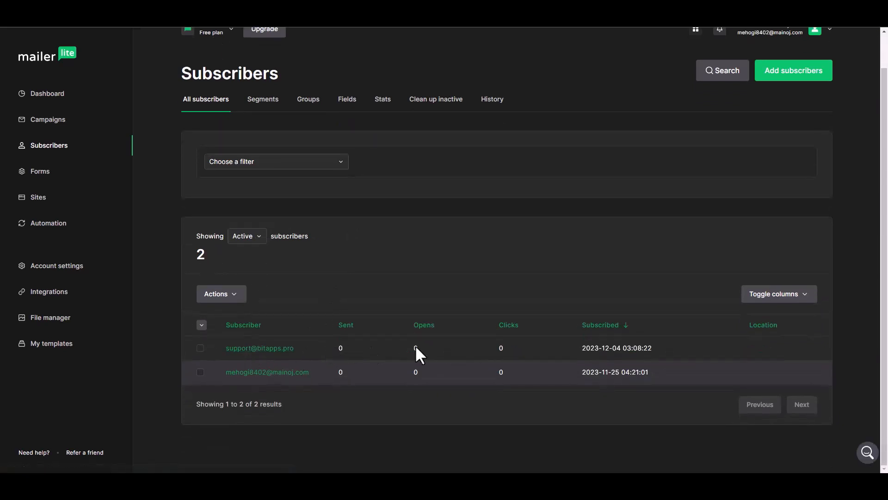
click(274, 349)
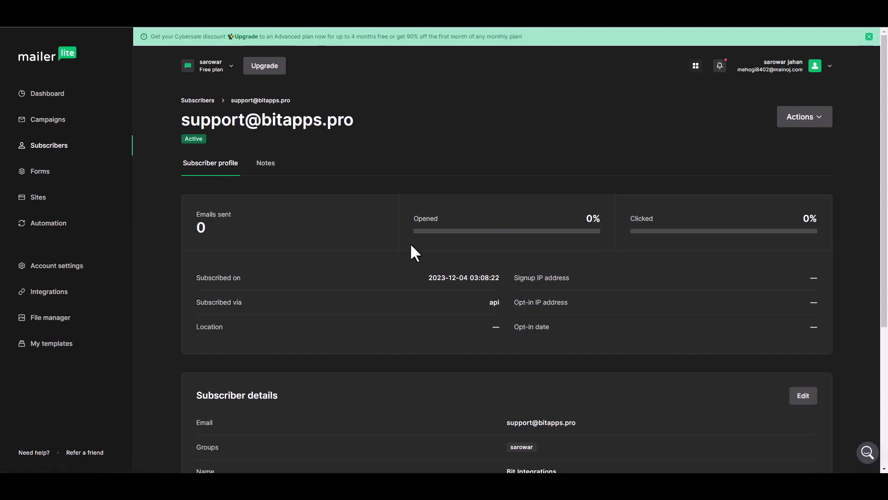
scroll(414, 254, down, 4)
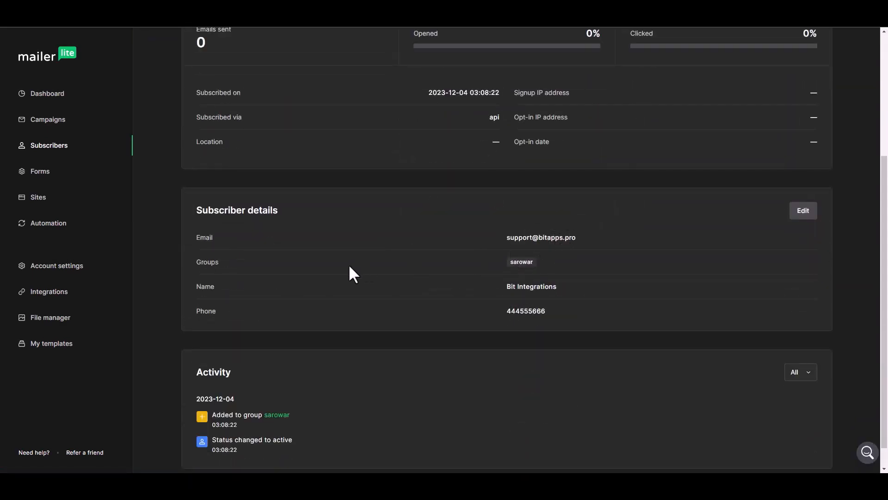
scroll(420, 311, up, 4)
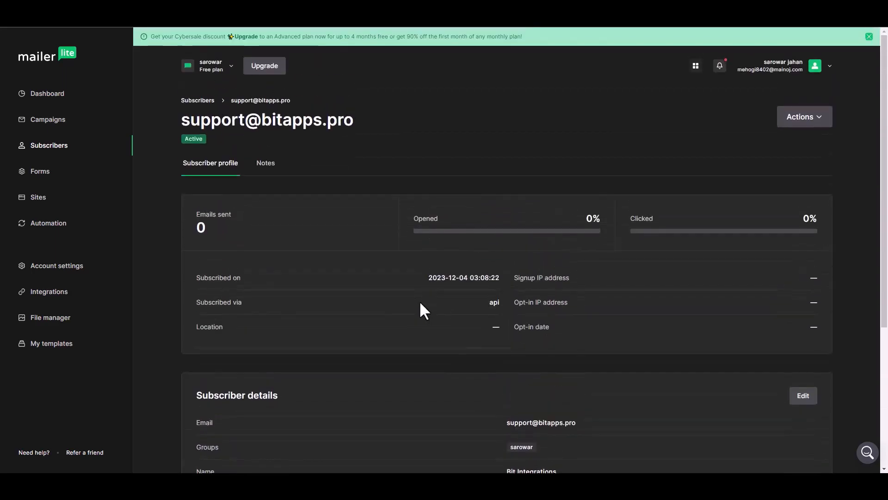